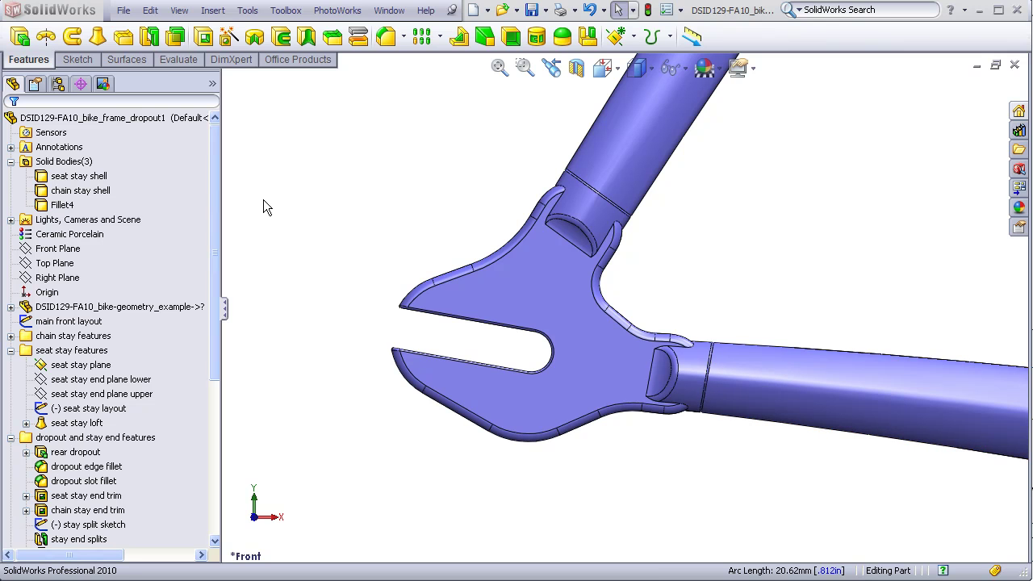
Step: Make the seat stay shell and chain stay shell bodies transparent with Change Transparency
left_click(95, 177)
left_click(81, 190, "ctrl")
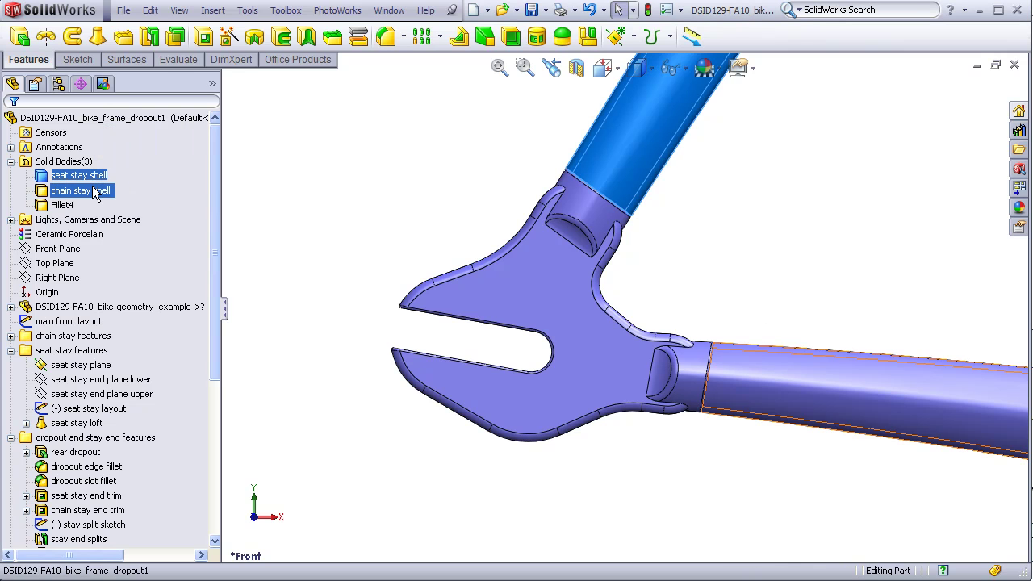
right_click(95, 193)
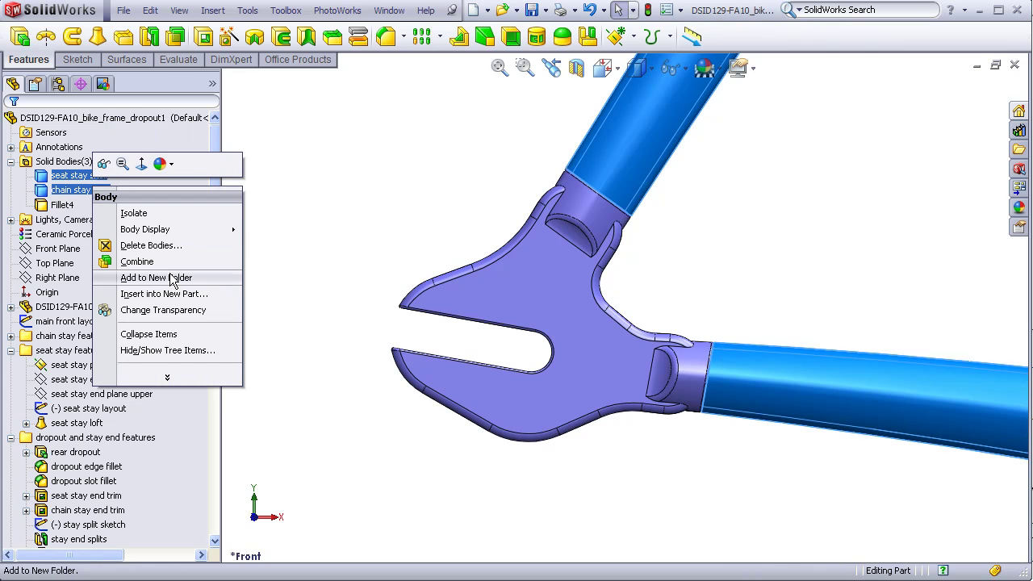
left_click(778, 291)
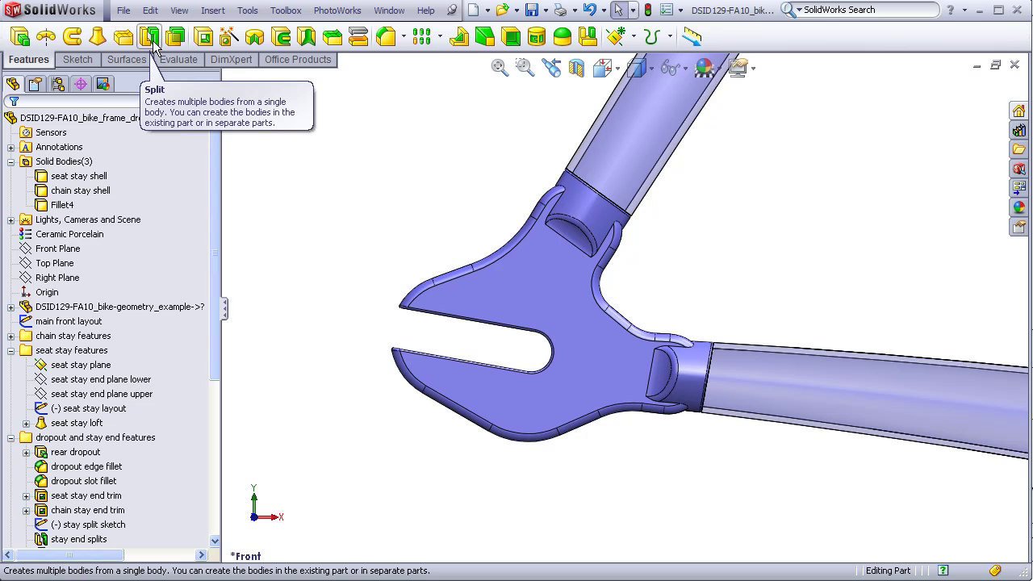
left_click(214, 11)
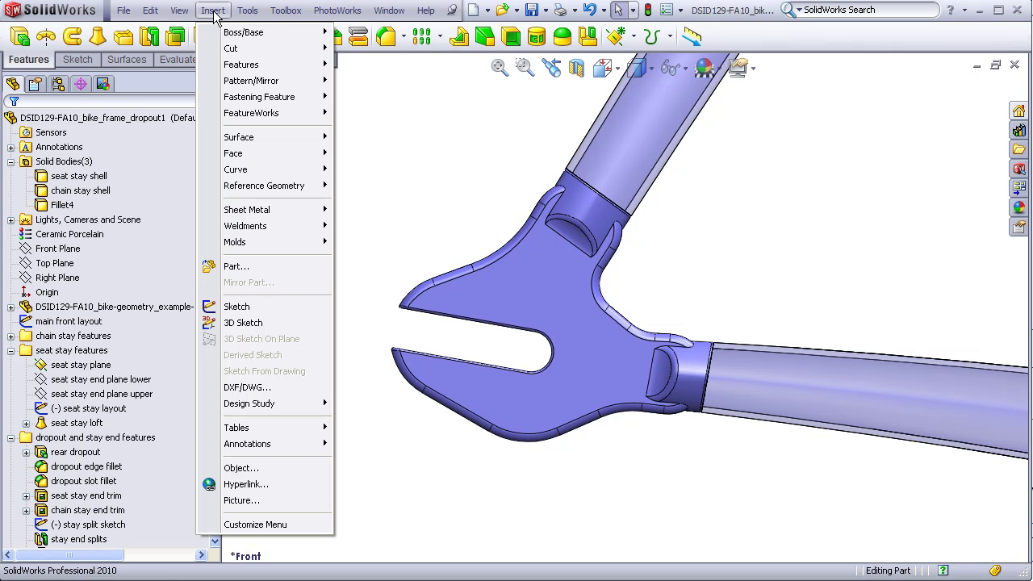
mouse_move(232, 66)
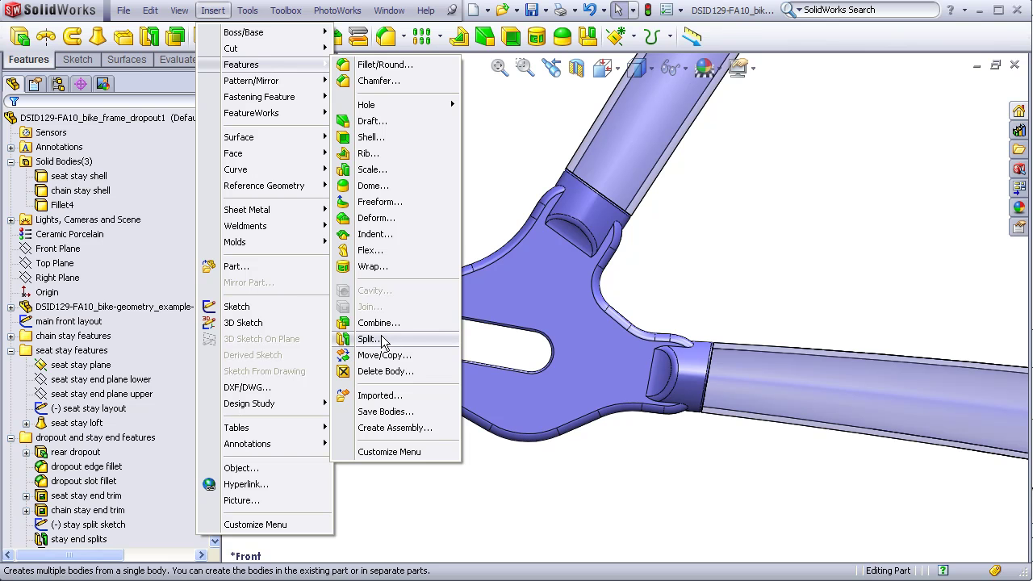
left_click(486, 490)
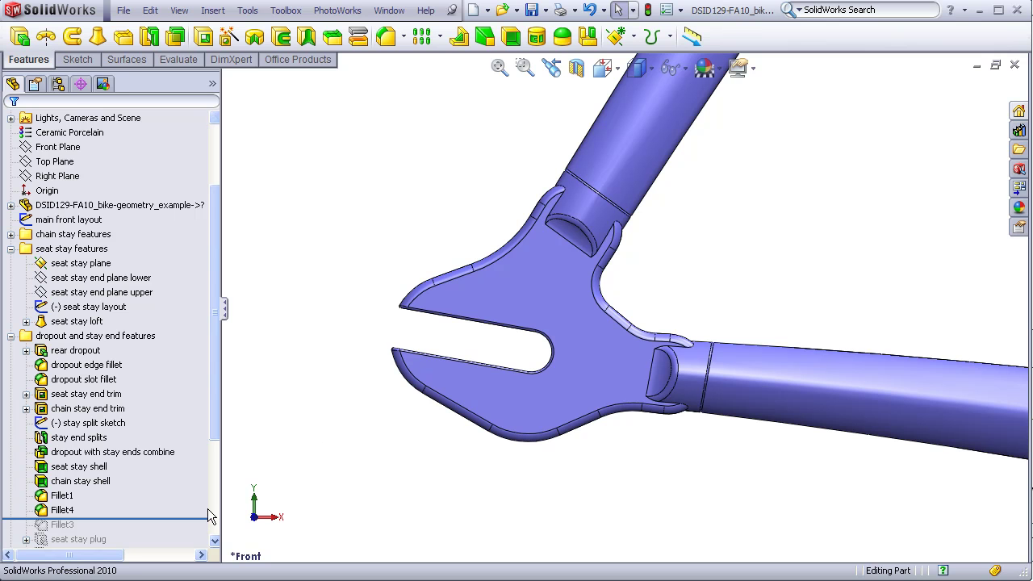
Step: Roll back to just below 'main front layout' and unhide its sketch geometry
left_click_drag(201, 517, 174, 228)
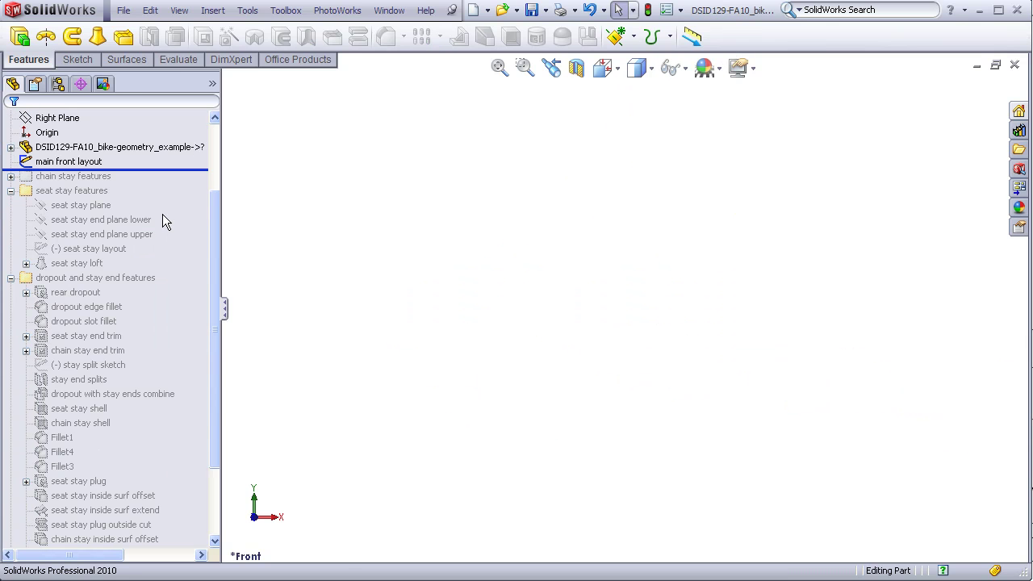
left_click(179, 11)
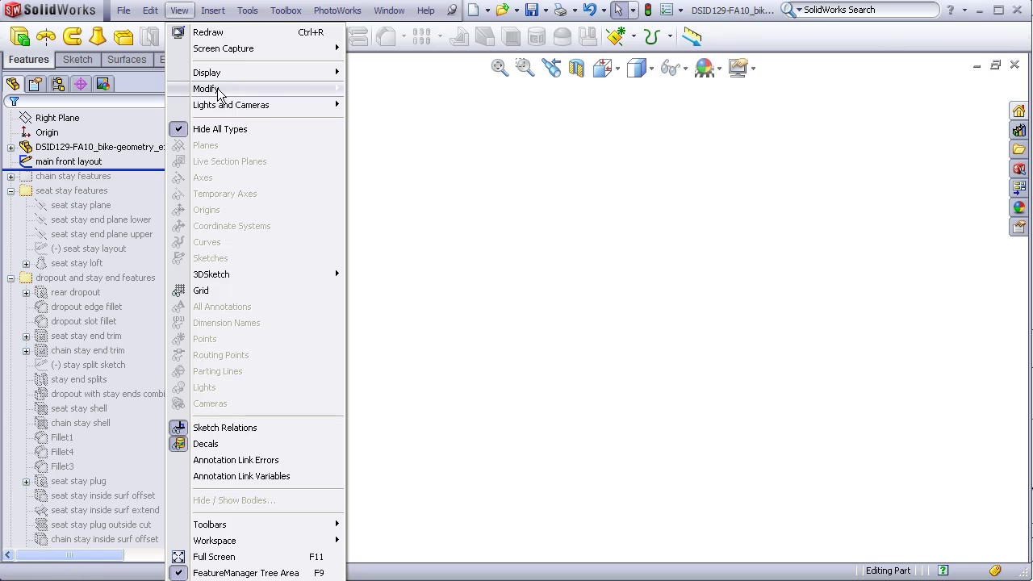
left_click(202, 129)
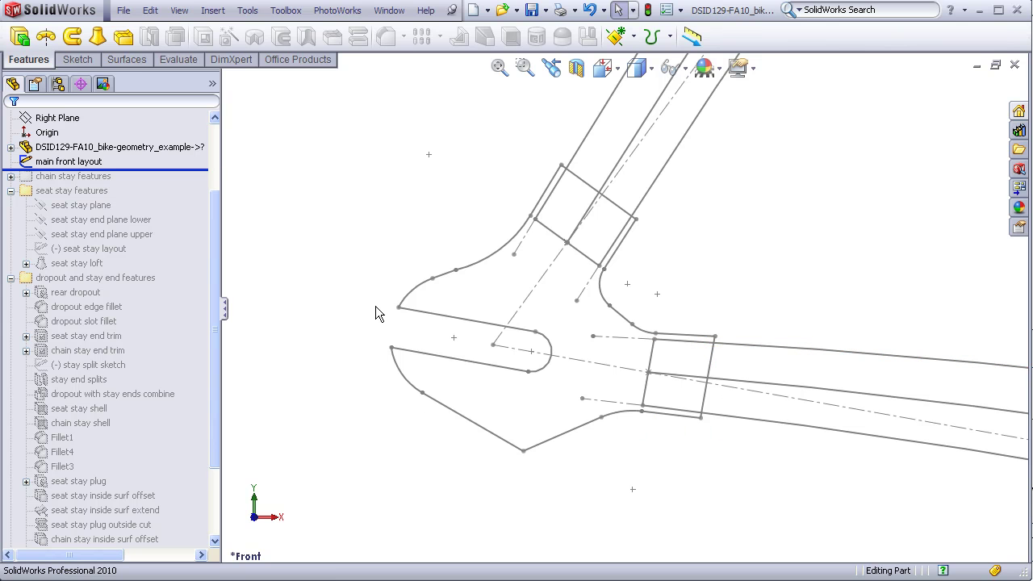
Step: Hide all sketches again and roll forward to include the chain stay features
left_click(179, 10)
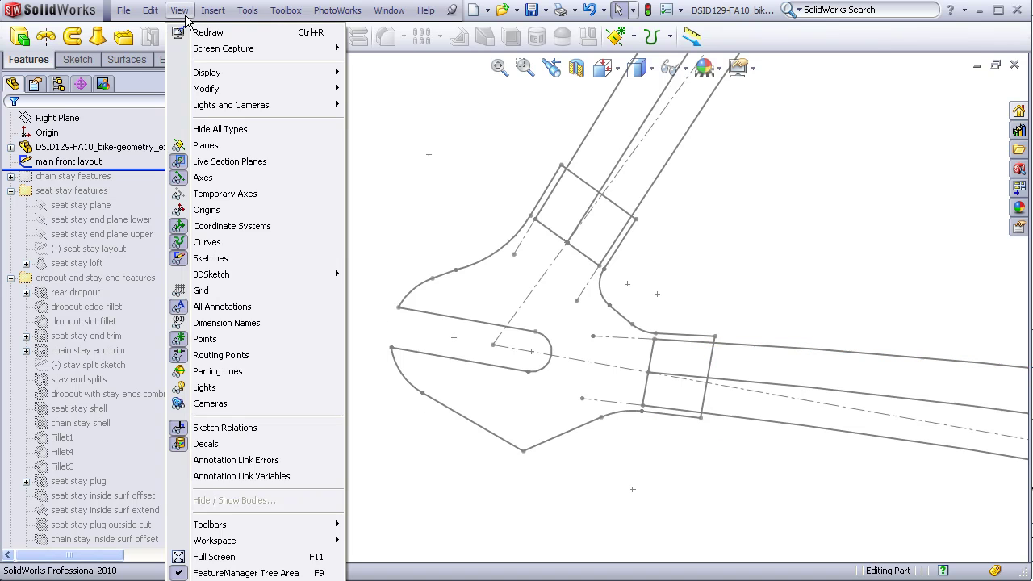
left_click(214, 129)
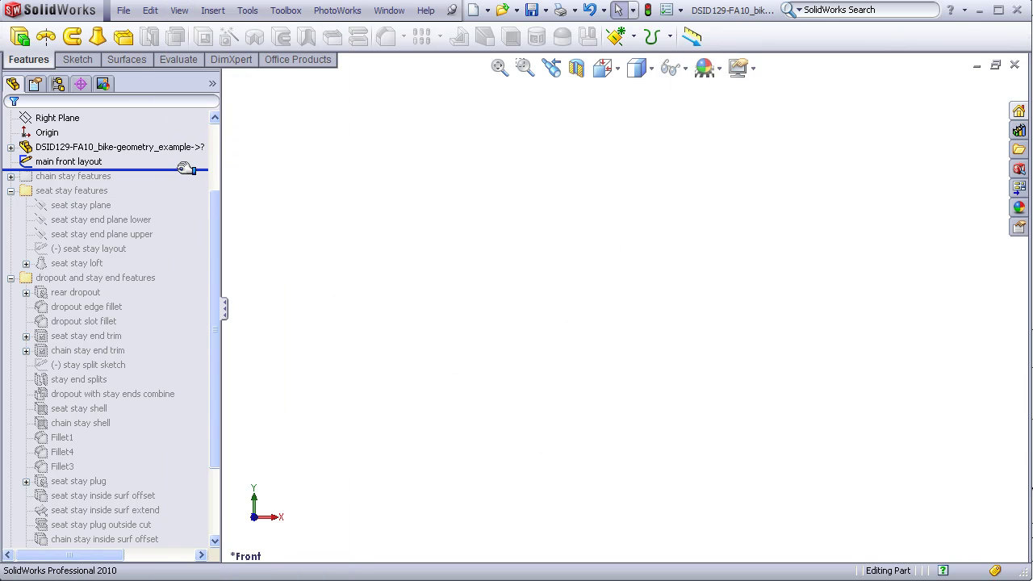
left_click_drag(184, 169, 207, 194)
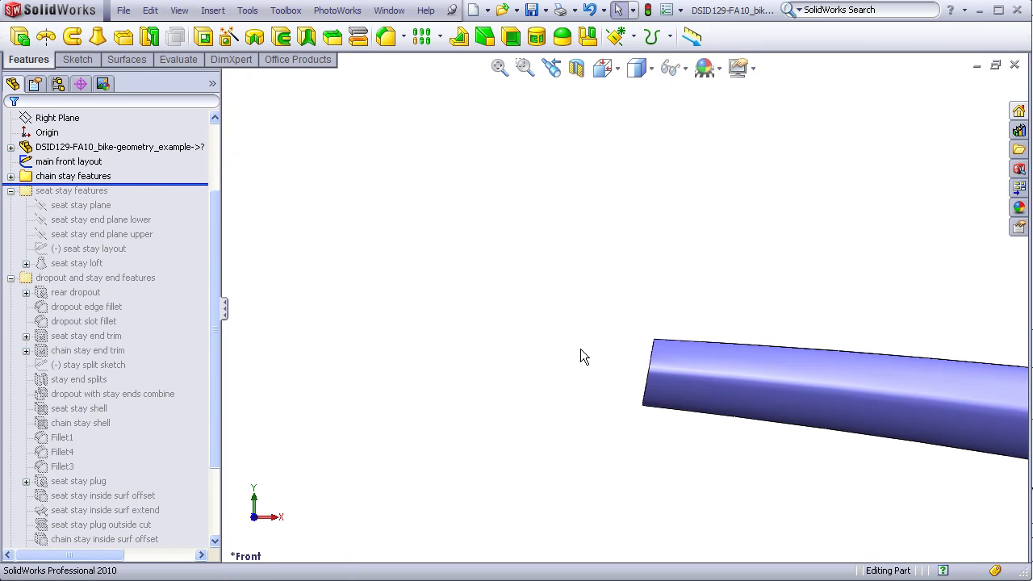
key("f")
middle_click_drag(710, 418, 803, 327)
scroll(802, 322, "down", 3)
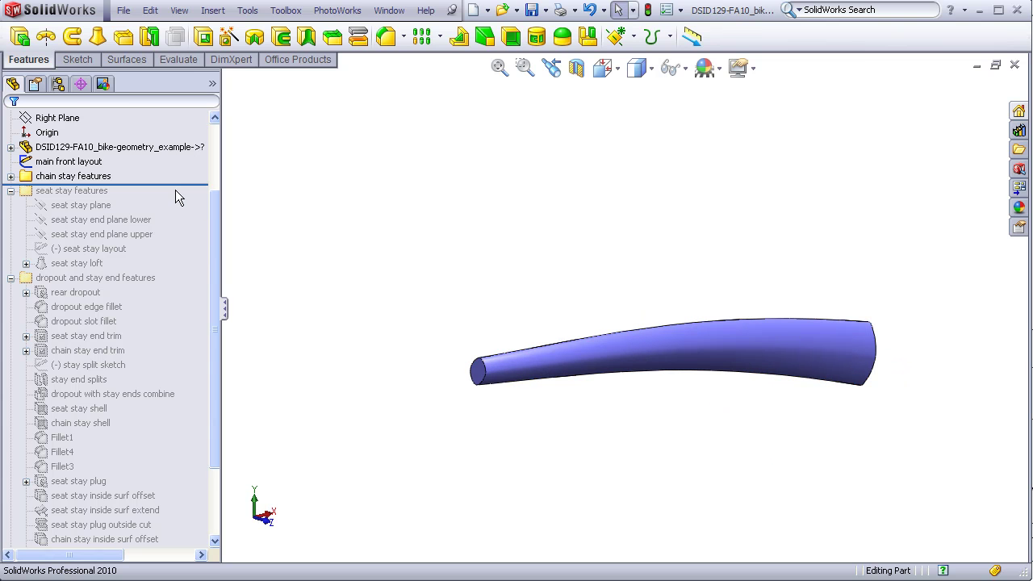
Step: Roll forward through the seat stay loft and switch to the Front view
left_click_drag(175, 187, 177, 272)
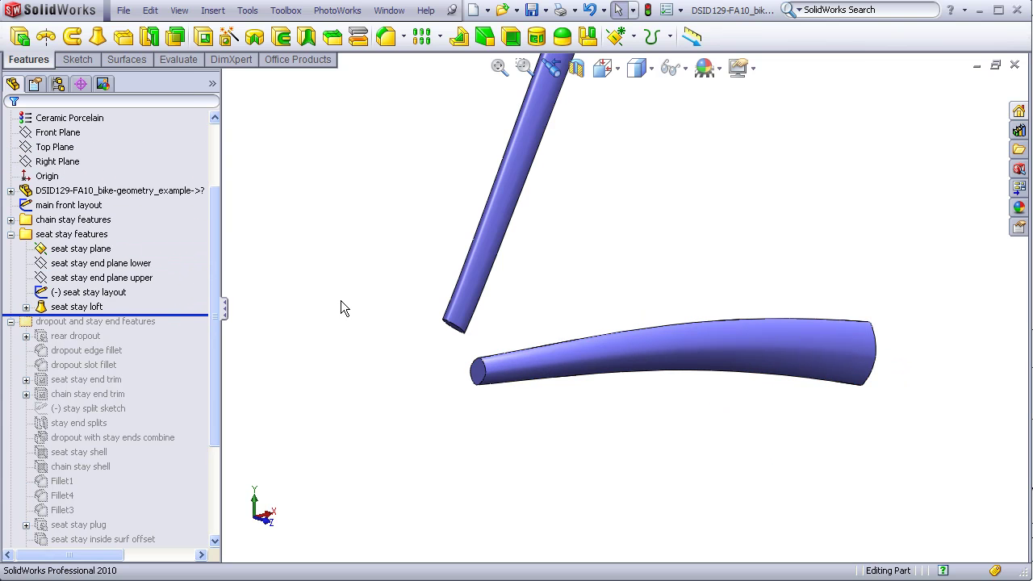
middle_click_drag(341, 307, 558, 136)
scroll(656, 231, "down", 3)
left_click(611, 69)
left_click(632, 123)
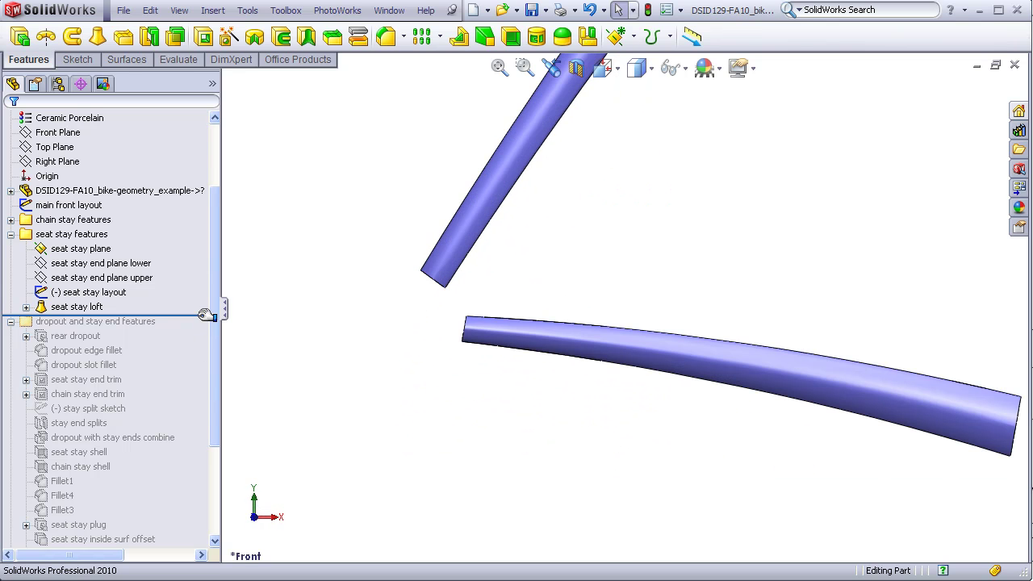
Step: Roll forward to include the rear dropout plate
left_click_drag(206, 315, 204, 344)
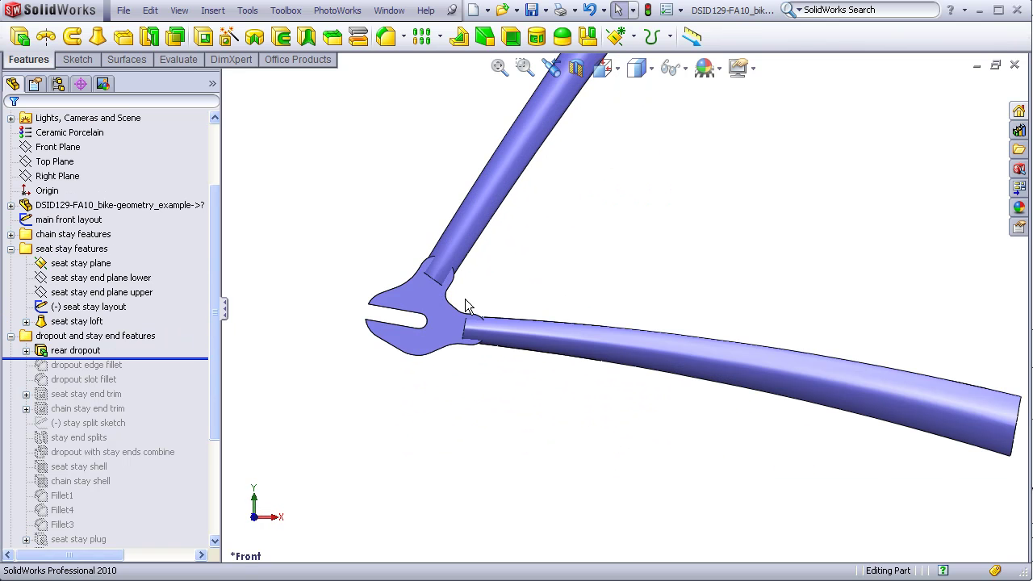
scroll(404, 248, "down", 4)
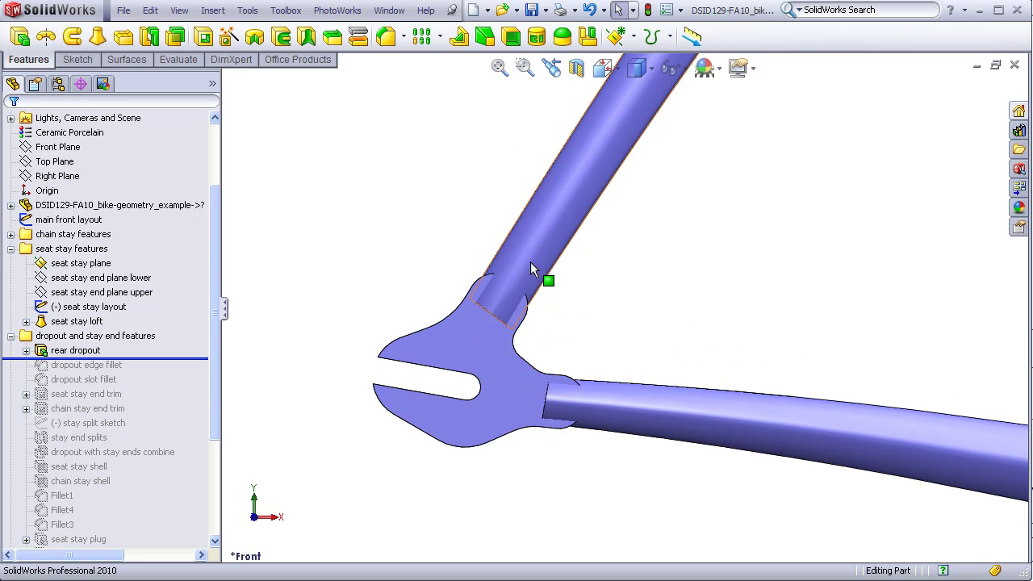
scroll(524, 339, "down", 1)
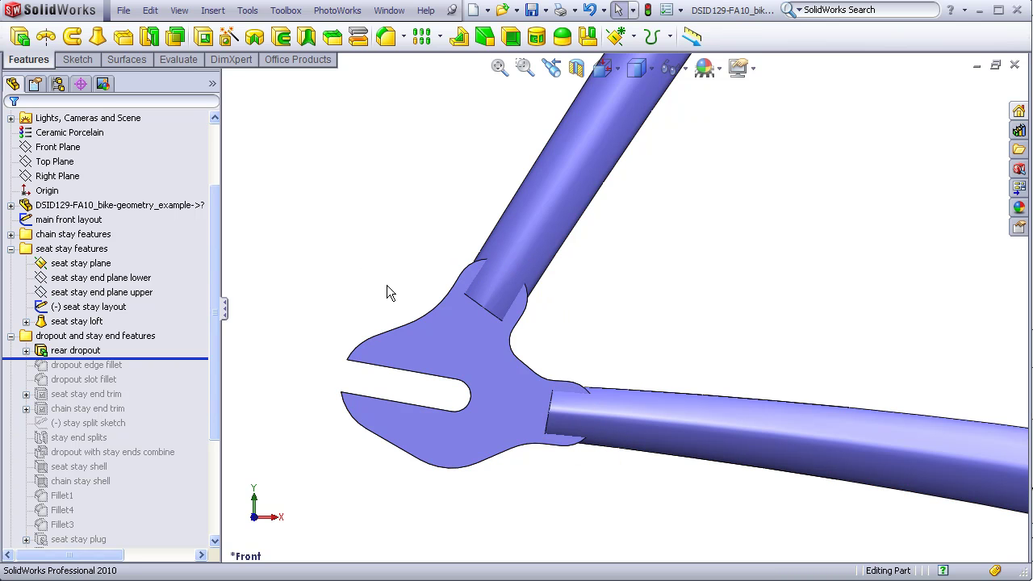
Step: Preview the dropout fillets and stay end trims, then park the rollback bar below 'dropout slot fillet'
middle_click_drag(387, 292, 388, 382)
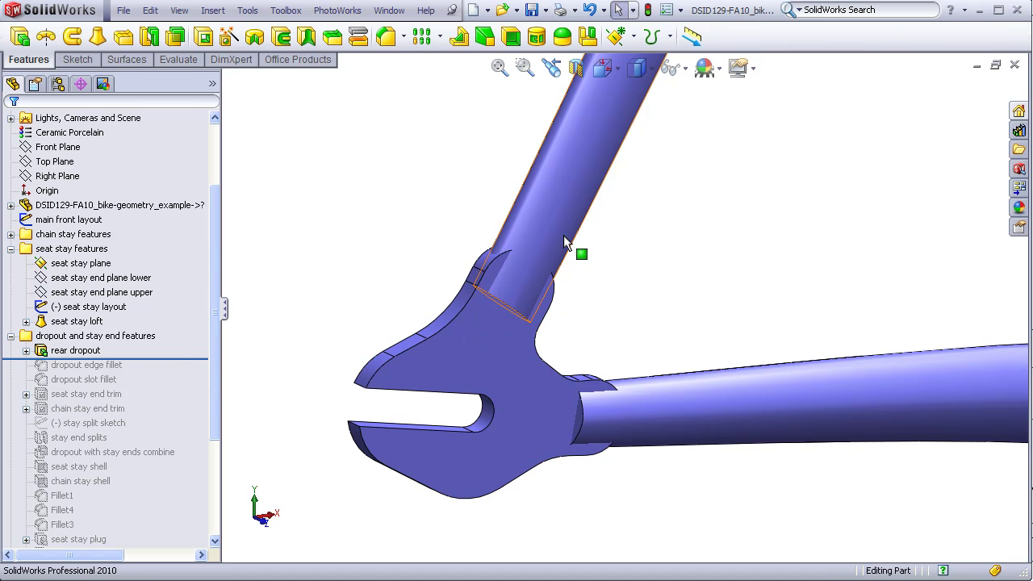
left_click_drag(176, 360, 199, 386)
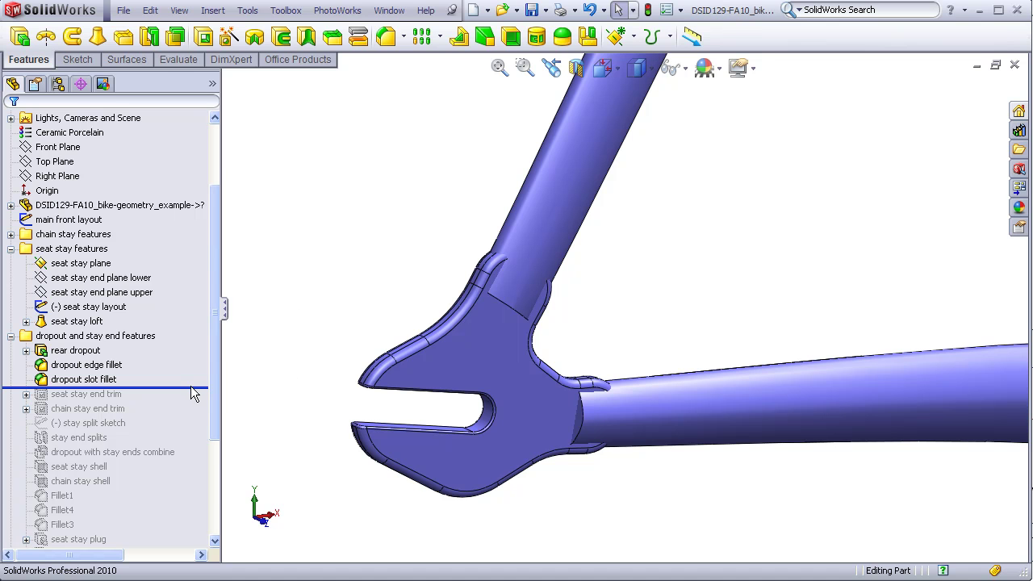
left_click_drag(195, 388, 196, 413)
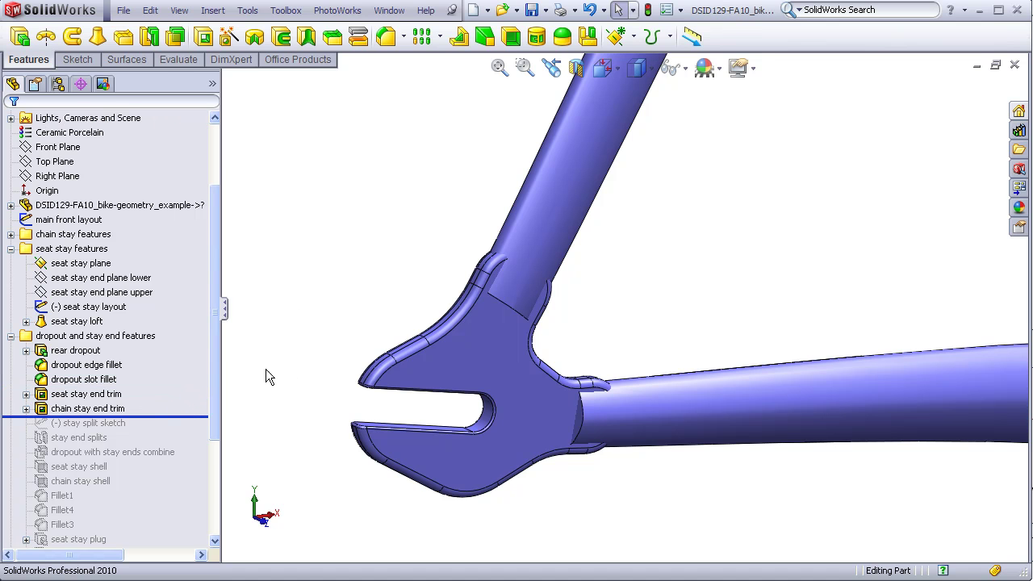
left_click(529, 401)
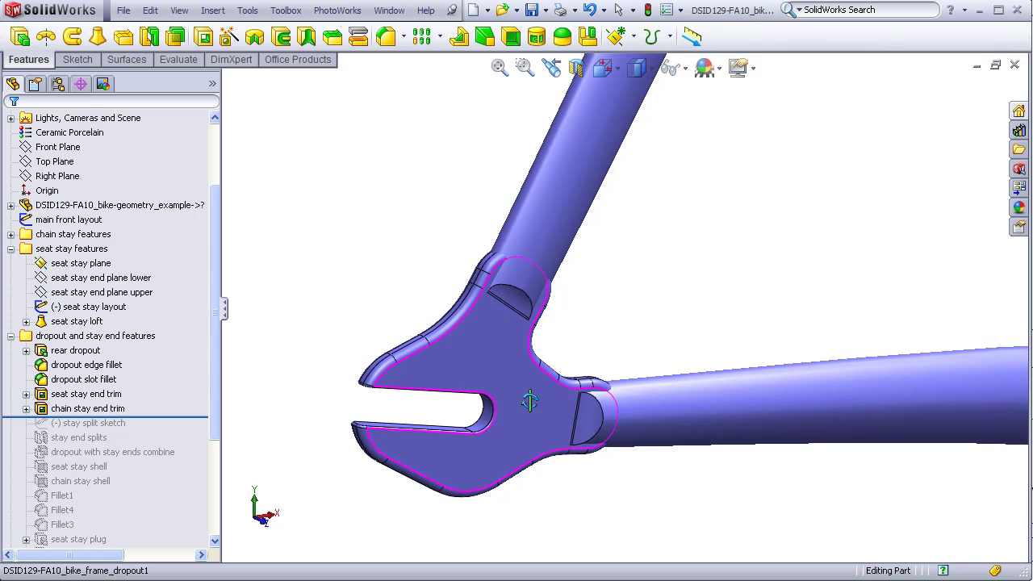
middle_click_drag(530, 402, 501, 347)
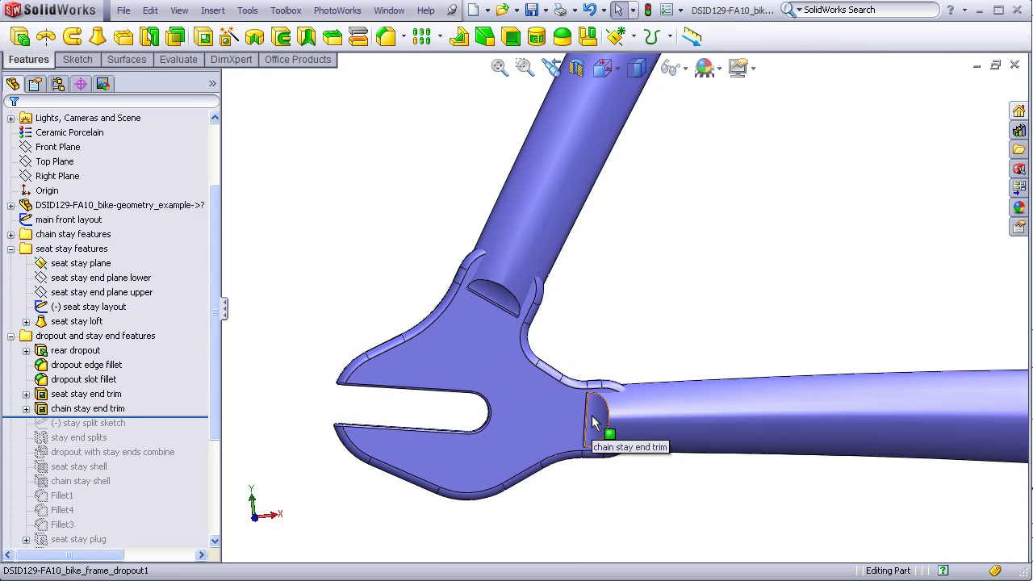
left_click_drag(205, 419, 203, 387)
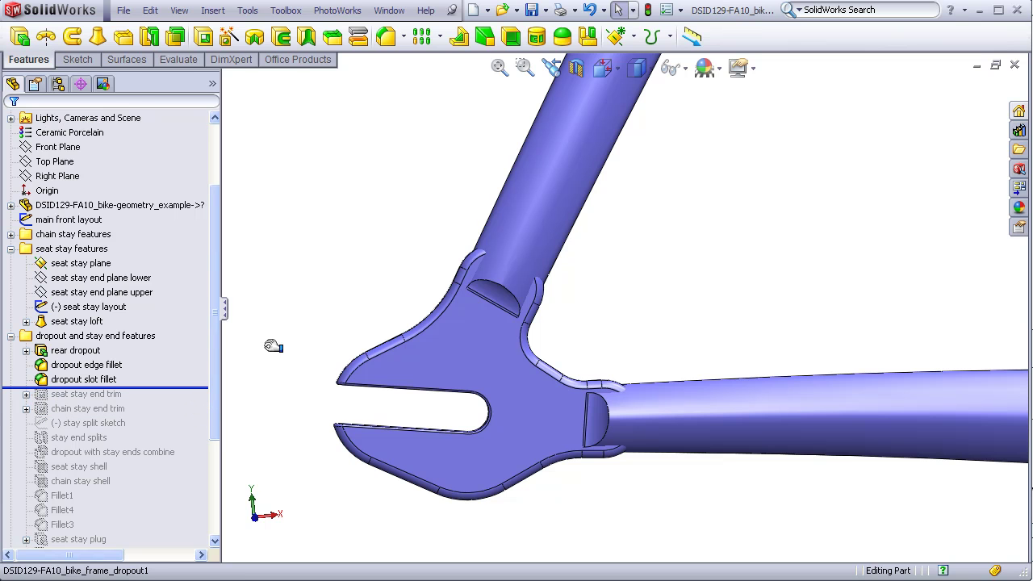
Step: Fillet the seat stay–dropout junction edge with a 4 mm radius
left_click(388, 36)
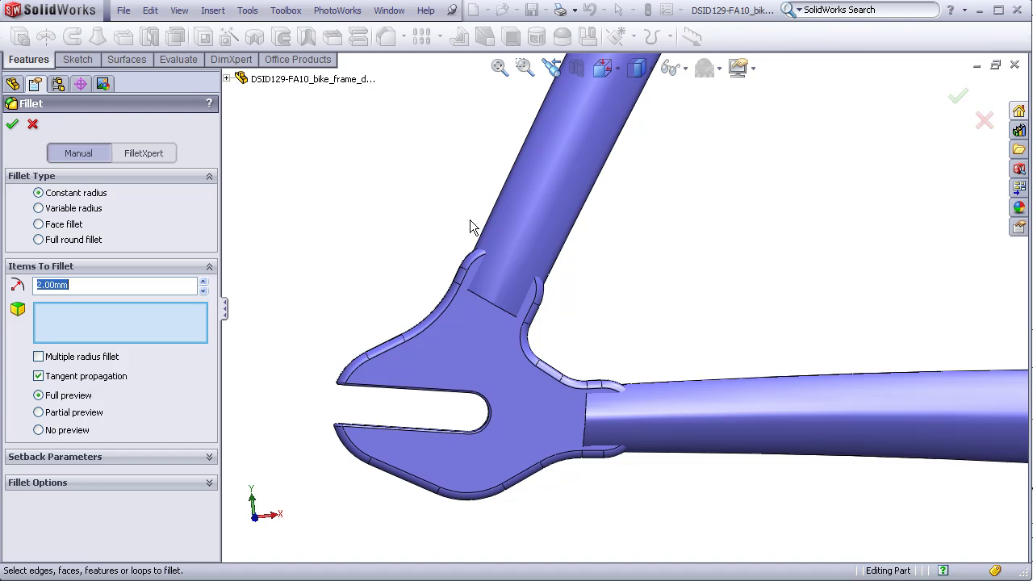
left_click(501, 313)
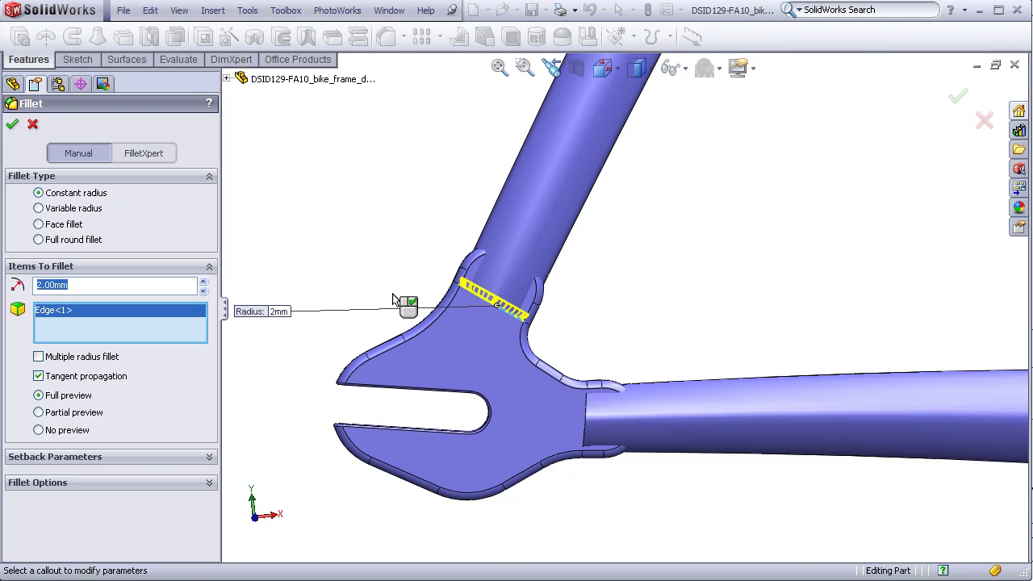
left_click_drag(113, 289, 24, 286)
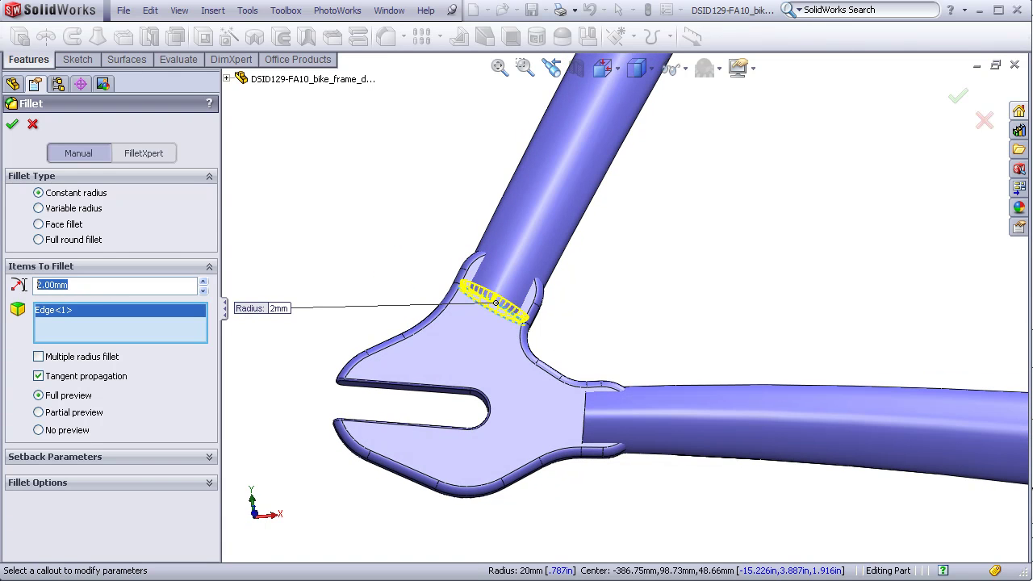
type("4")
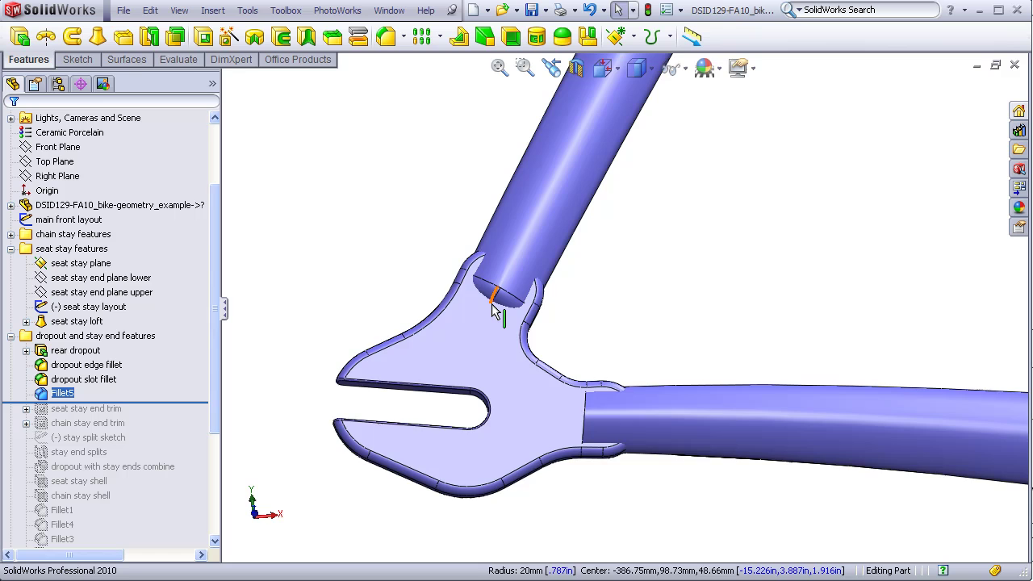
mouse_move(495, 302)
middle_mouse_down()
mouse_move(509, 325)
mouse_move(505, 298)
middle_mouse_up()
scroll(504, 298, "down", 3)
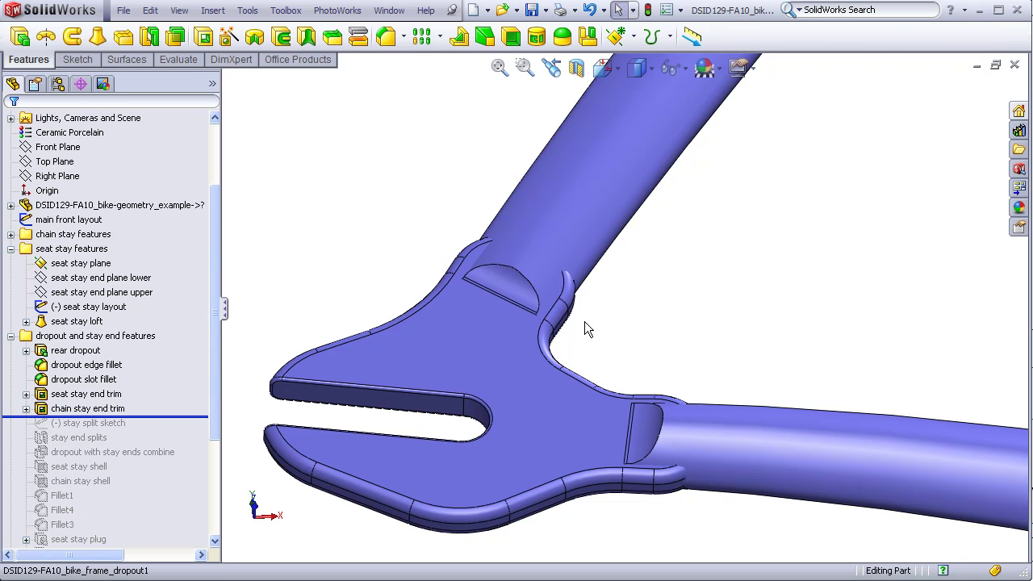
Step: Orbit and zoom around both stays to inspect the stay split sketch lines, then launch Split
scroll(684, 300, "down", 2)
middle_click_drag(684, 300, 699, 496)
scroll(695, 488, "down", 3)
scroll(666, 472, "up", 1)
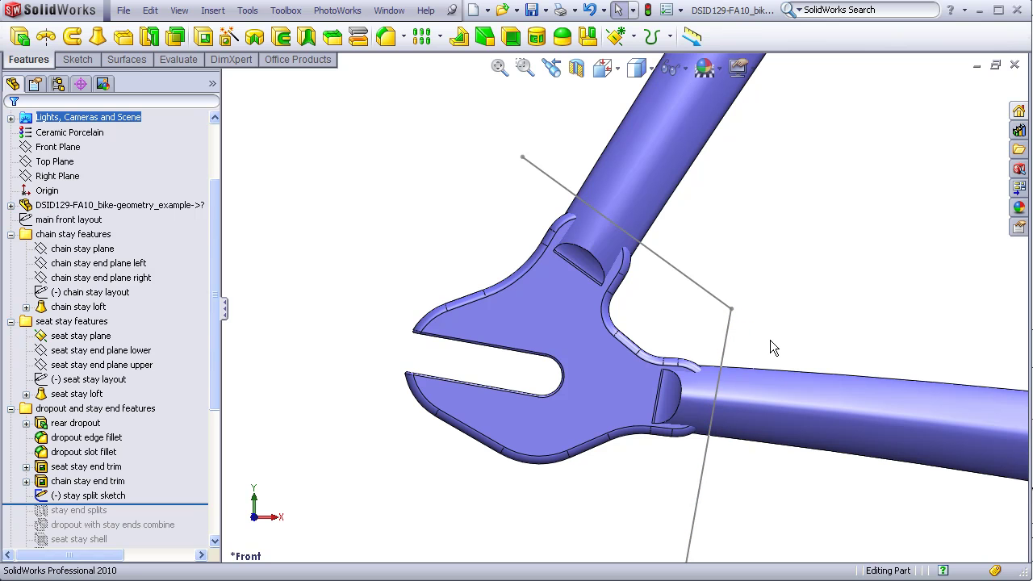
scroll(795, 310, "up", 5)
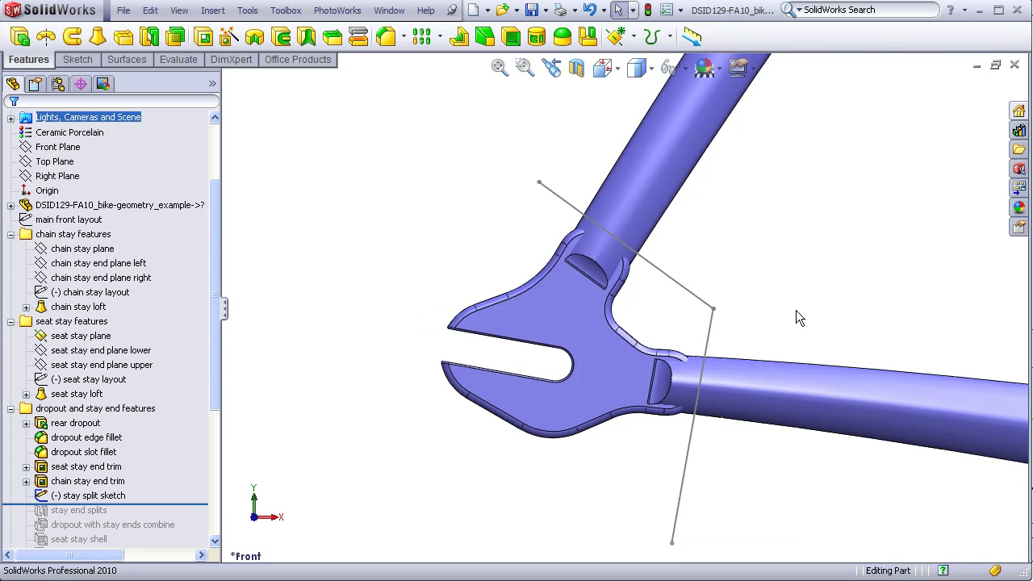
middle_click_drag(795, 310, 715, 316)
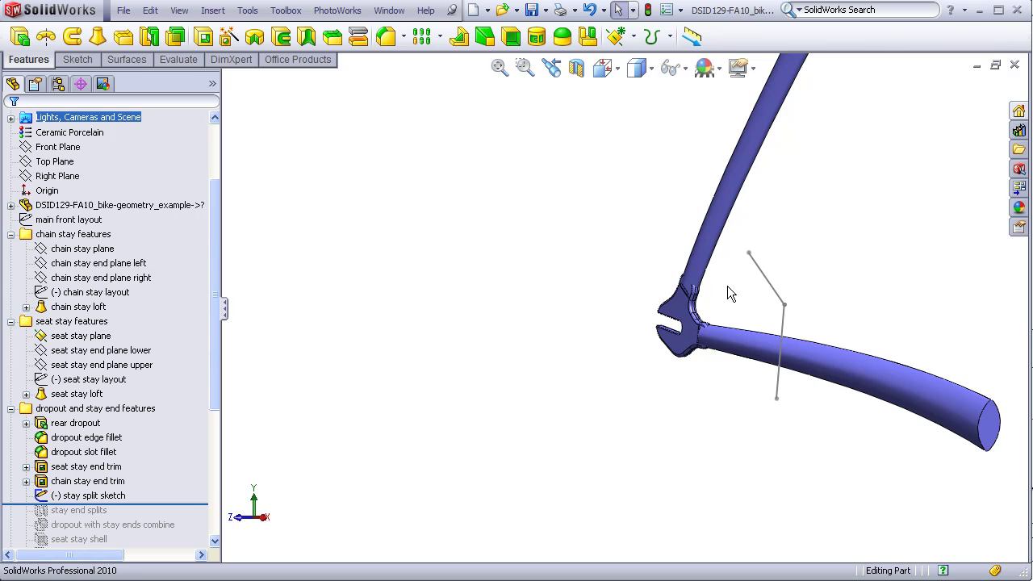
mouse_move(727, 286)
middle_mouse_down()
mouse_move(759, 286)
mouse_move(748, 282)
middle_mouse_up()
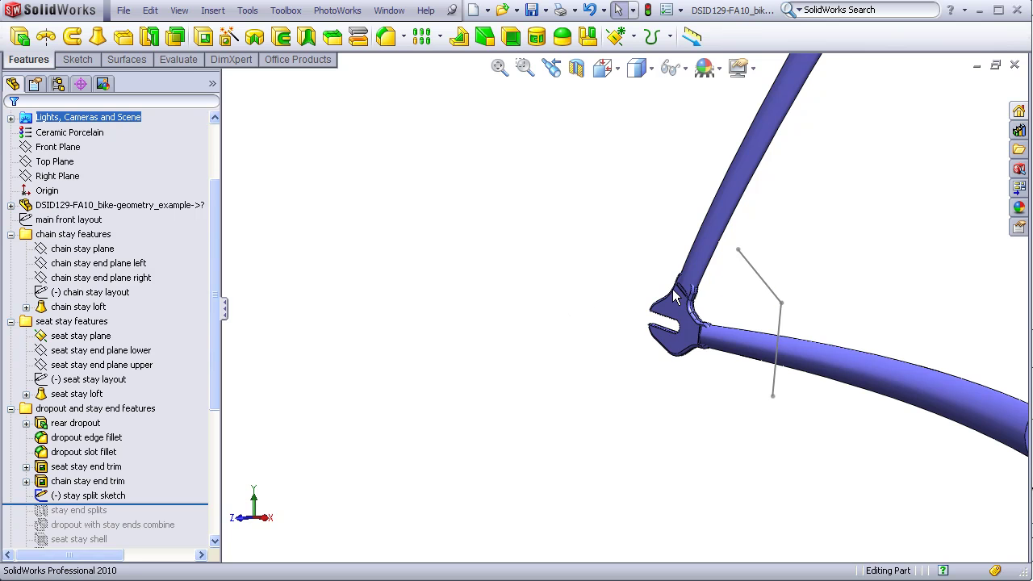
mouse_move(736, 291)
middle_mouse_down()
mouse_move(772, 270)
mouse_move(802, 269)
mouse_move(808, 283)
middle_mouse_up()
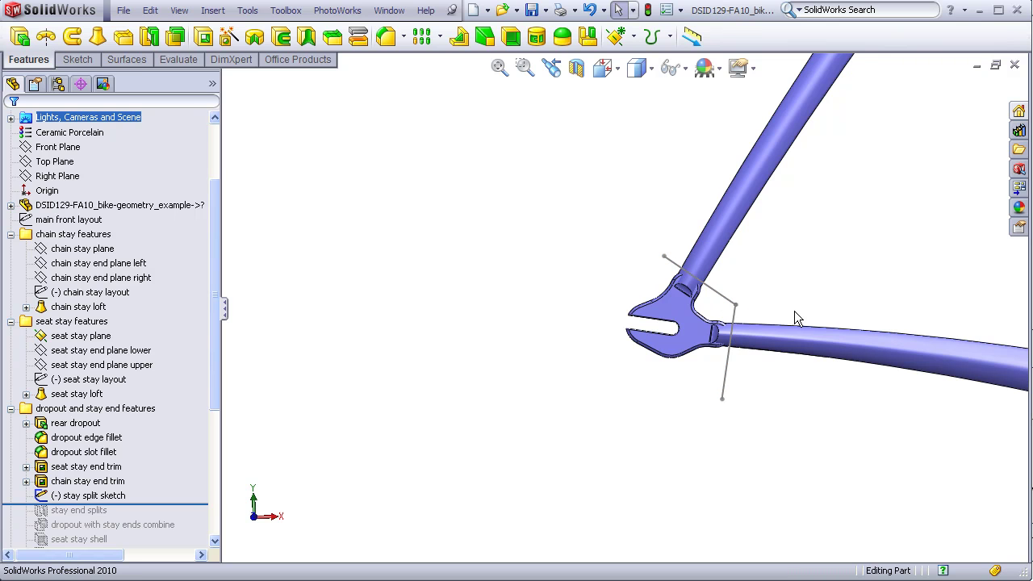
scroll(772, 310, "down", 3)
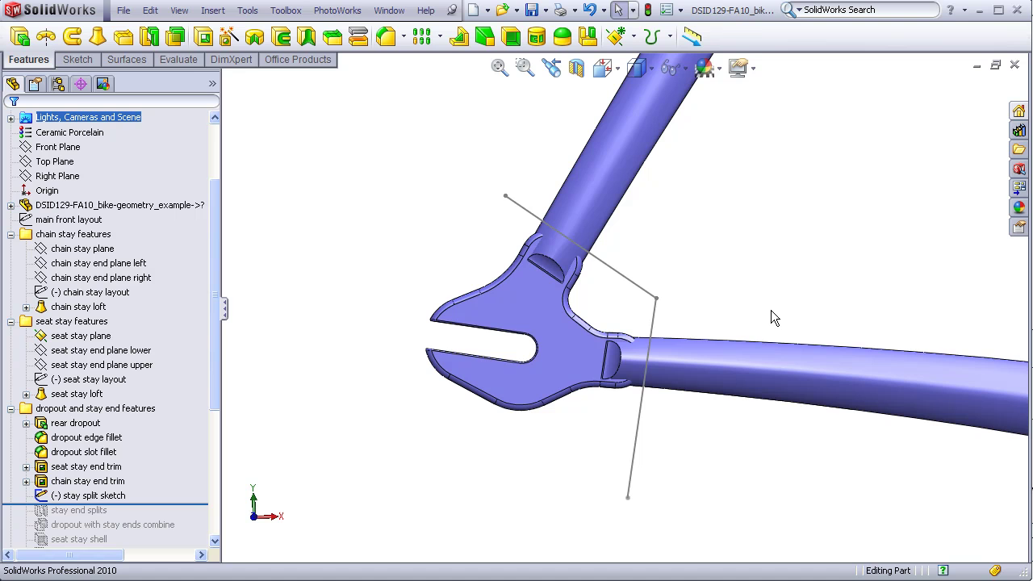
middle_click_drag(771, 310, 754, 316)
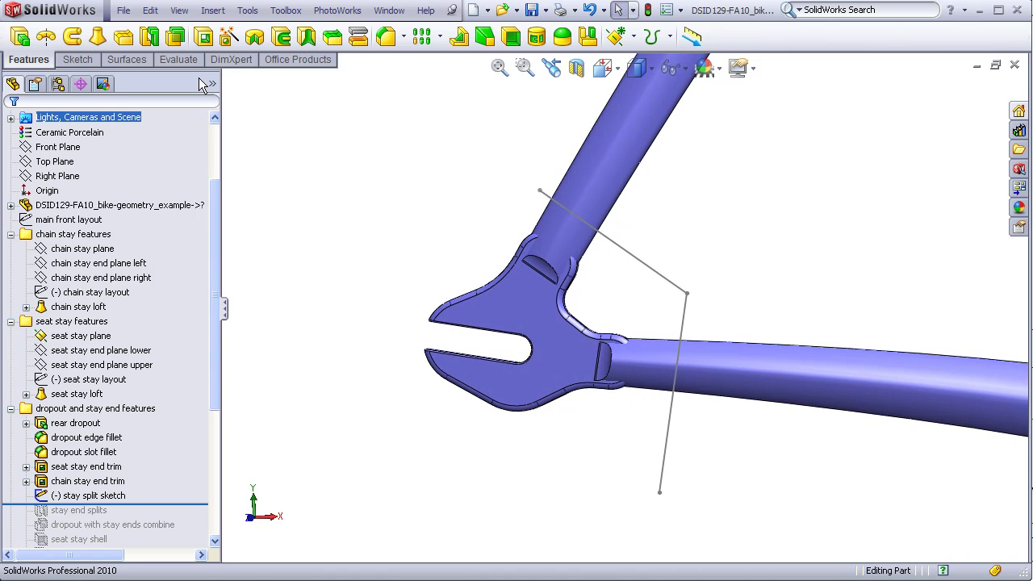
left_click(149, 36)
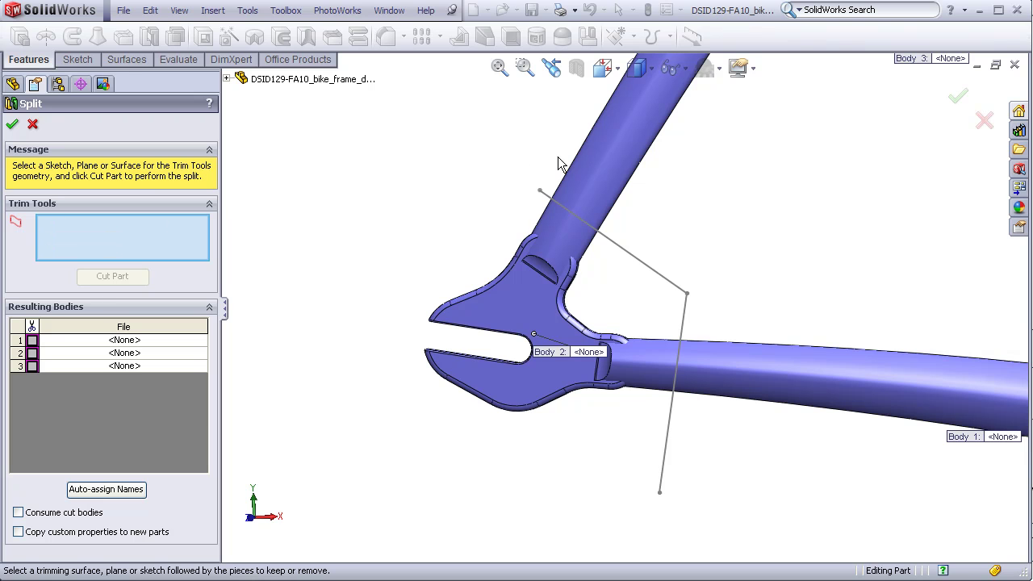
Step: Cut the part into five bodies using 'stay split sketch' as the trim tool
left_click(642, 269)
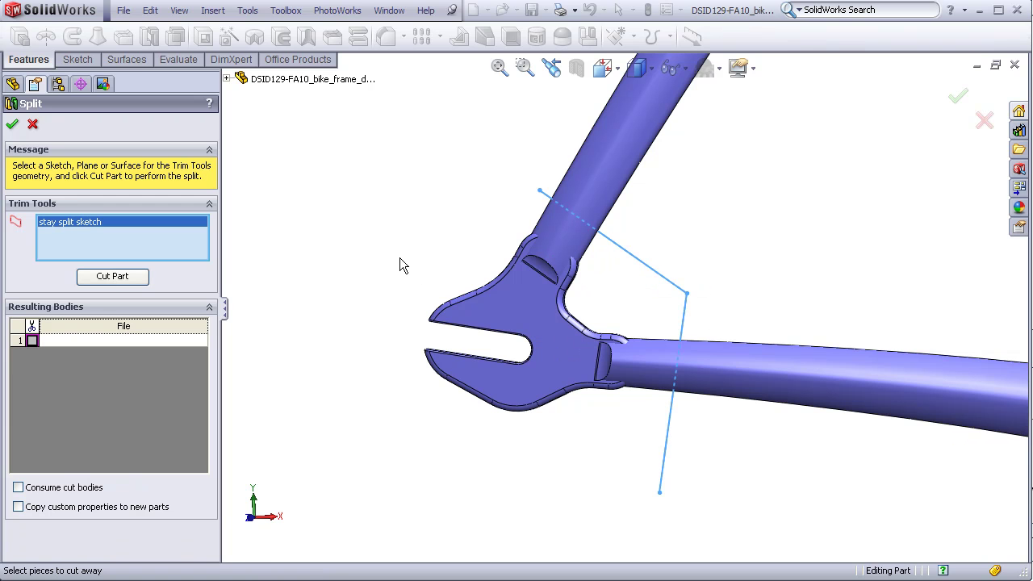
middle_click_drag(400, 258, 418, 257)
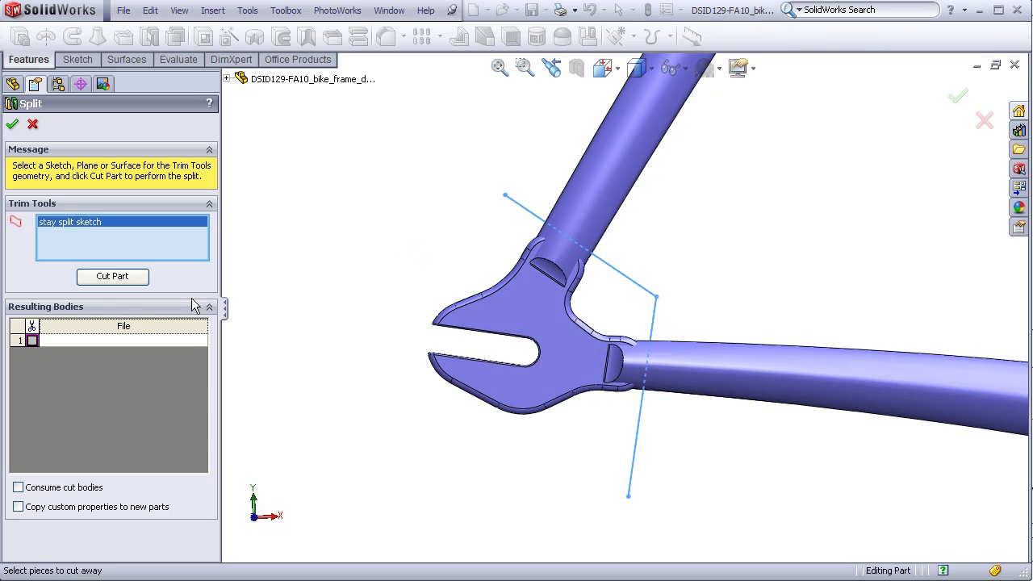
left_click(131, 276)
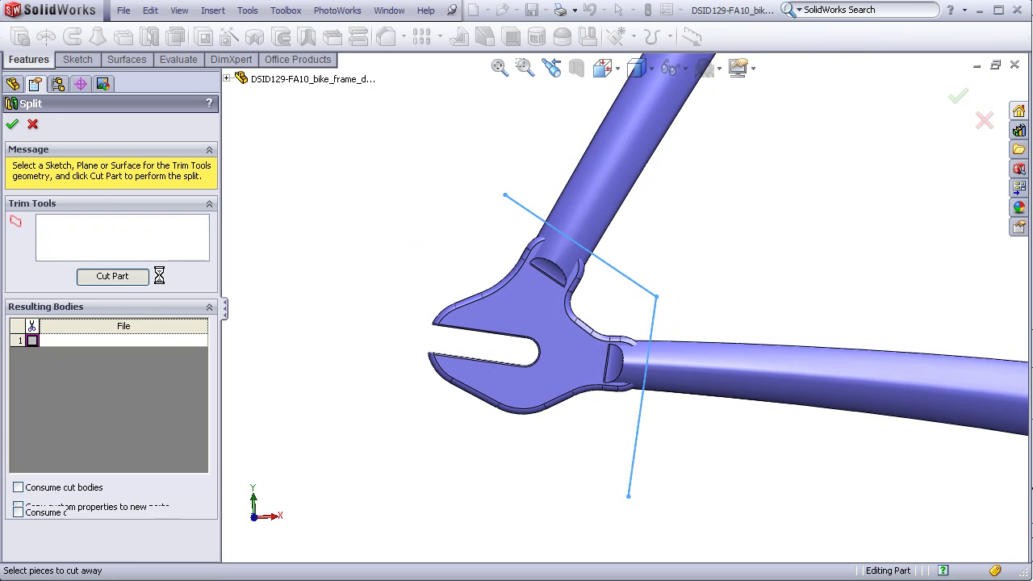
middle_click_drag(363, 261, 386, 211)
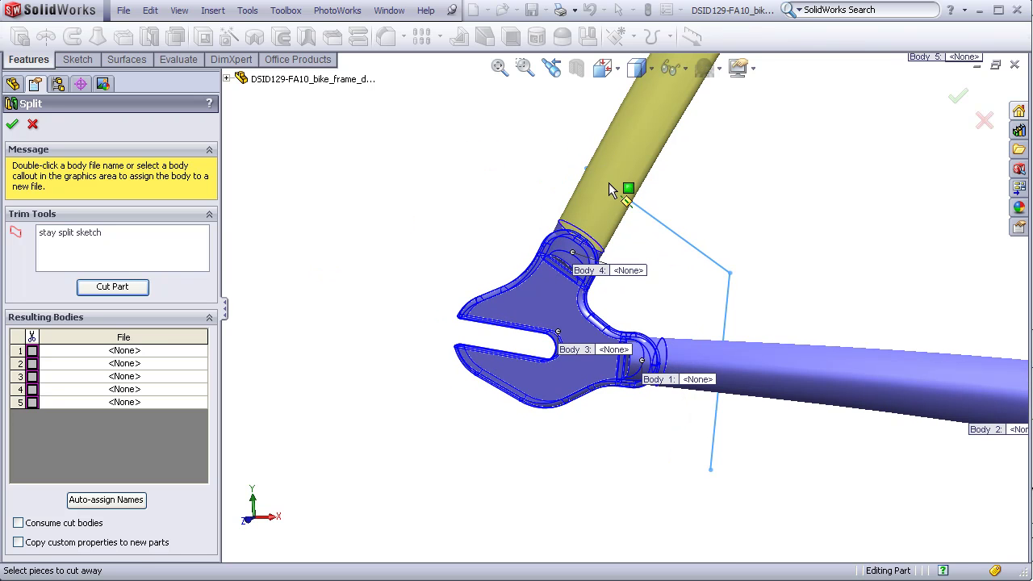
scroll(611, 179, "down", 1)
scroll(614, 168, "down", 2)
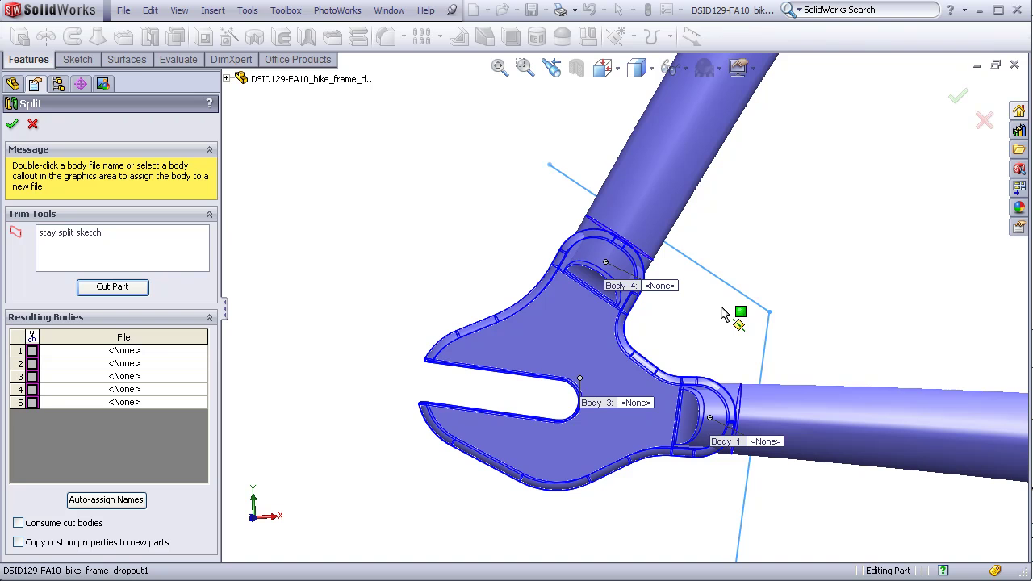
Step: Tick bodies 1, 2, 4 and 5: both stay tubes and their end rings
left_click(671, 180)
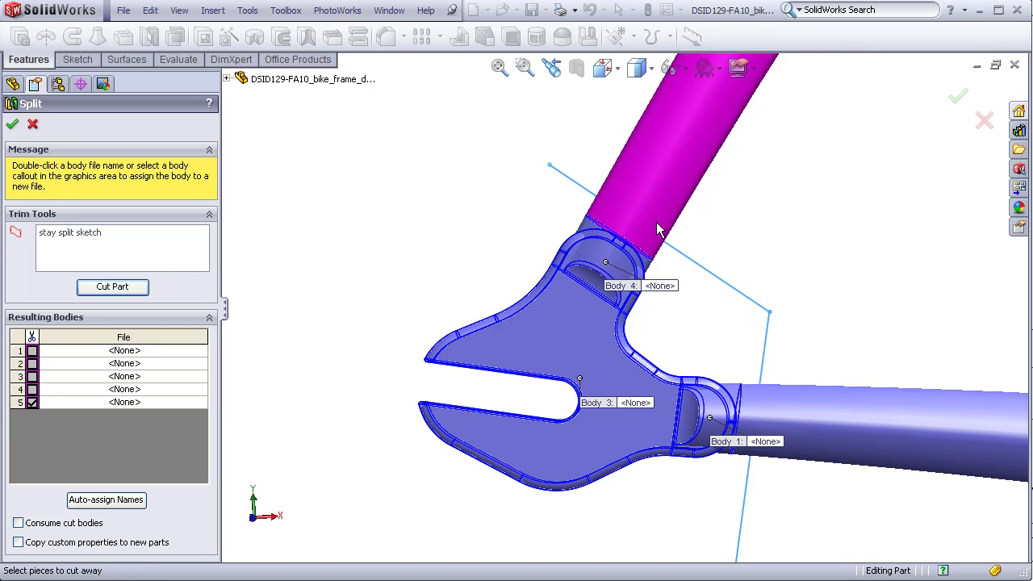
left_click(607, 268)
left_click(785, 398)
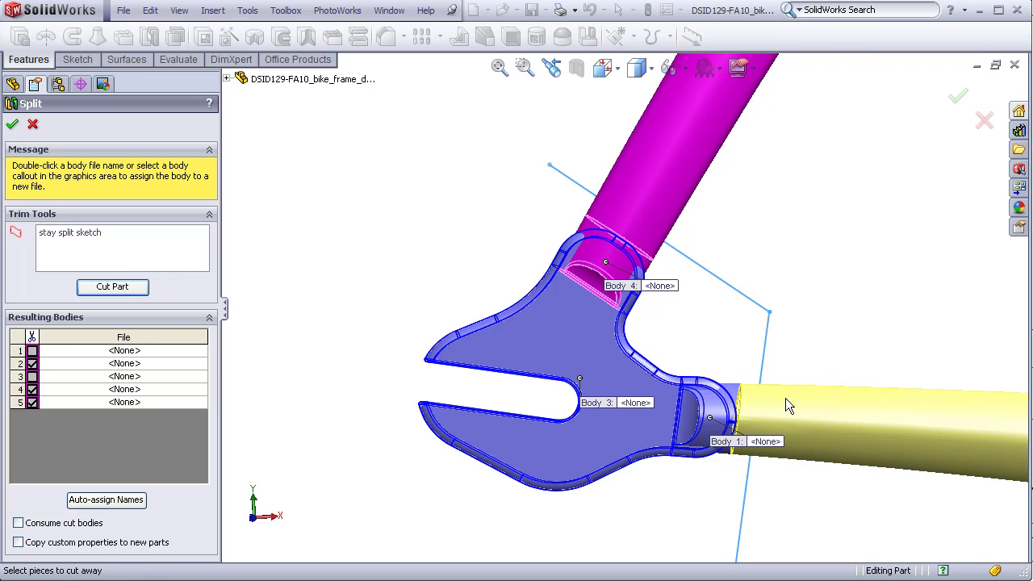
left_click(714, 411)
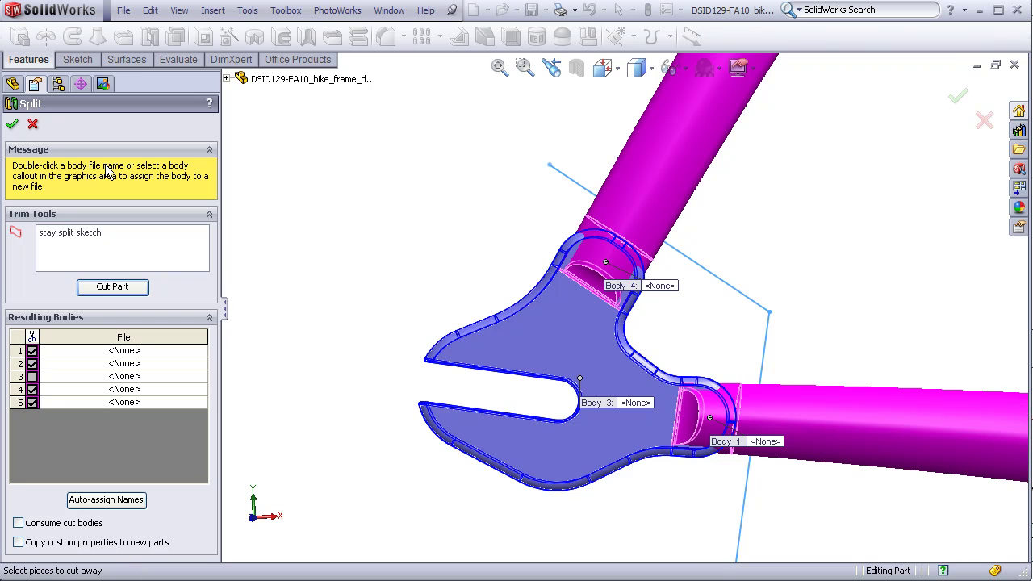